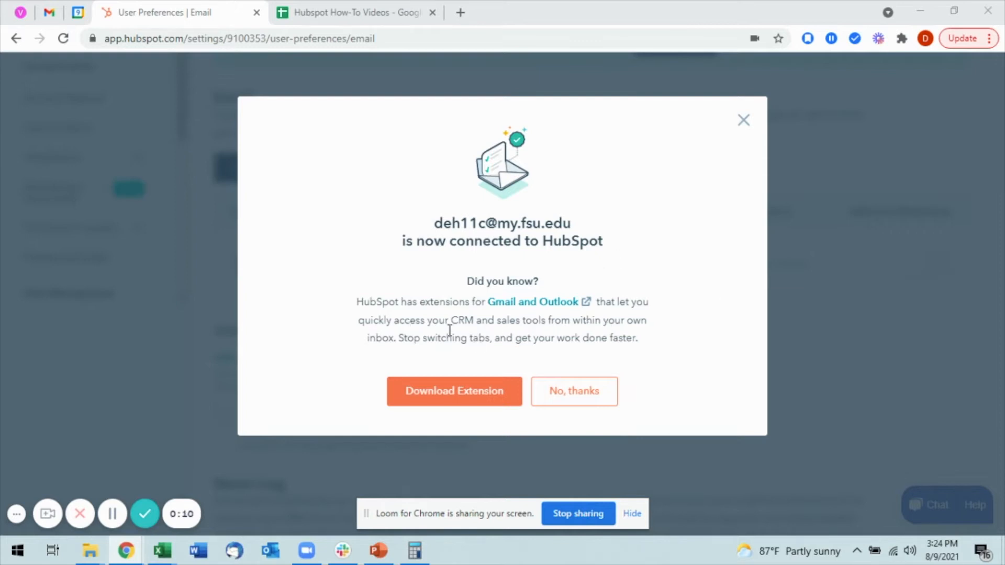
# Step: Open the HubSpot extensions download page and download the Outlook Desktop Extension
pyautogui.click(457, 404)
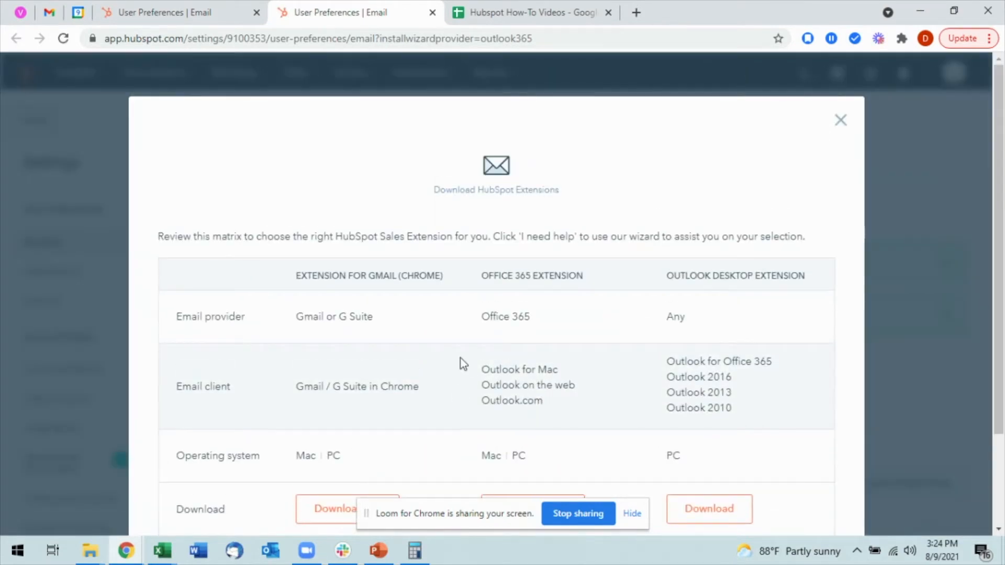
pyautogui.scroll(-1, 463, 363)
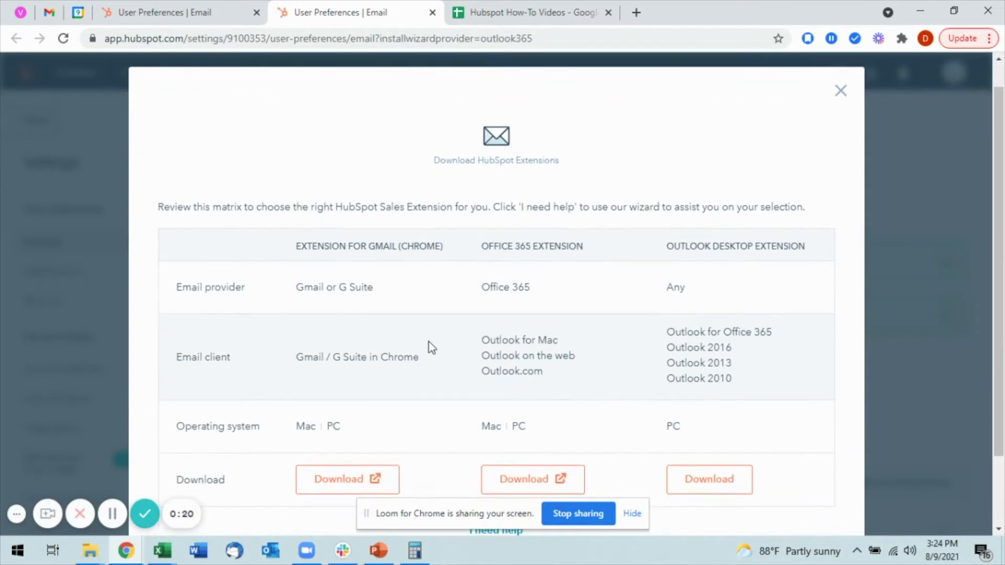
pyautogui.scroll(-1, 429, 343)
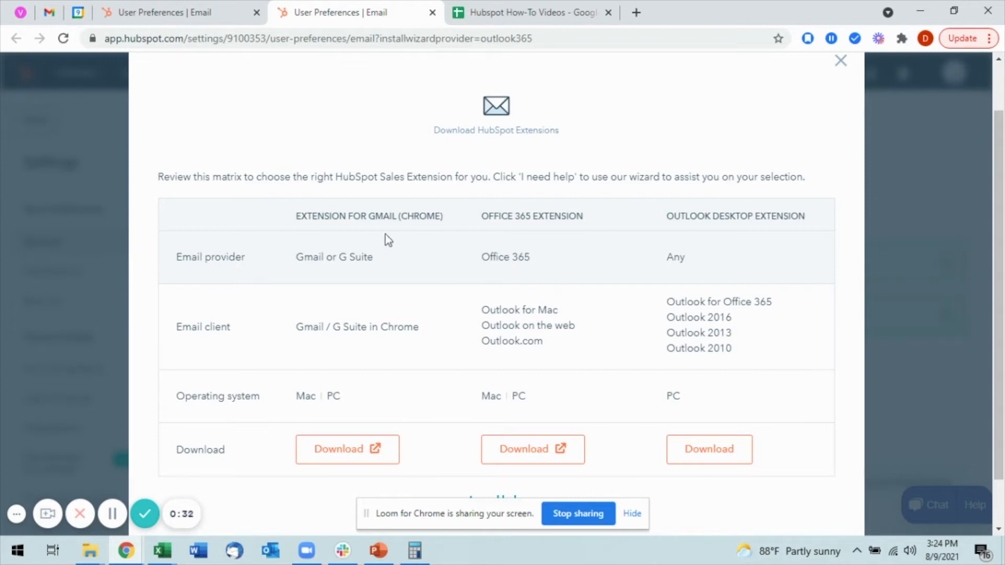
pyautogui.scroll(-1, 691, 372)
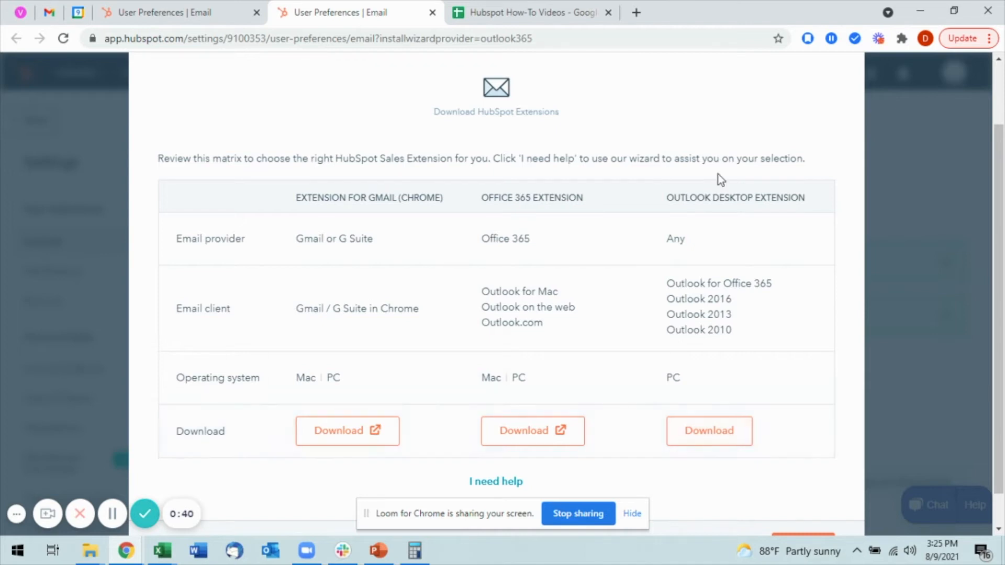
pyautogui.click(719, 444)
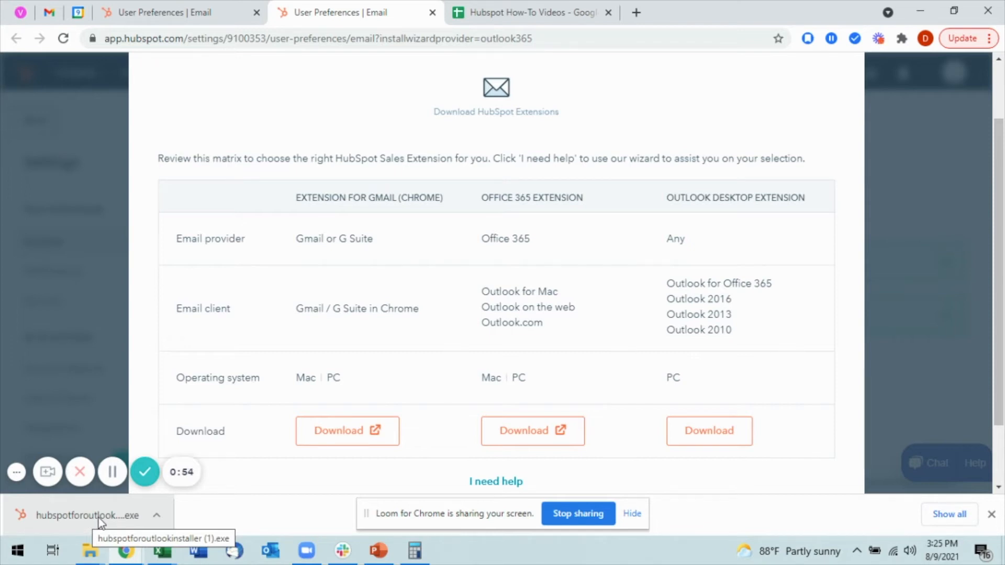
# Step: Run the downloaded installer, choose browser notifications from Chrome, and start the installation
pyautogui.click(98, 517)
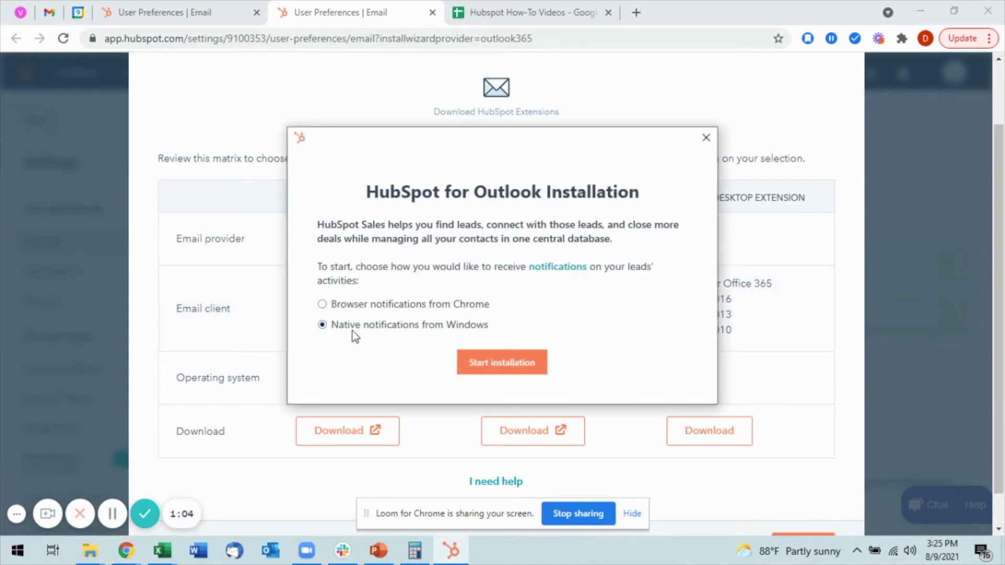
pyautogui.click(376, 307)
pyautogui.click(500, 363)
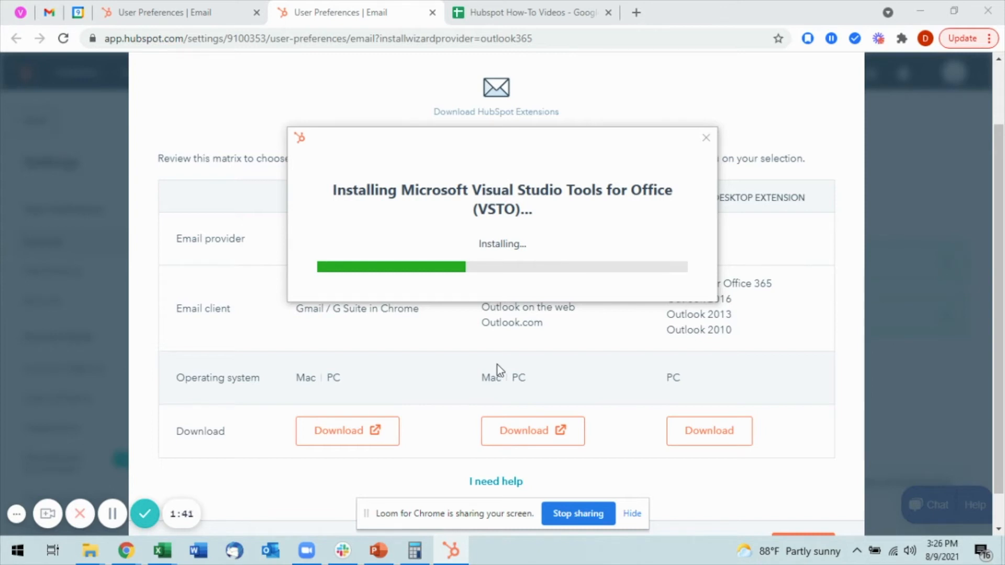
# Step: Install the HubSpot Sales for Outlook customization and close the installer
pyautogui.click(112, 514)
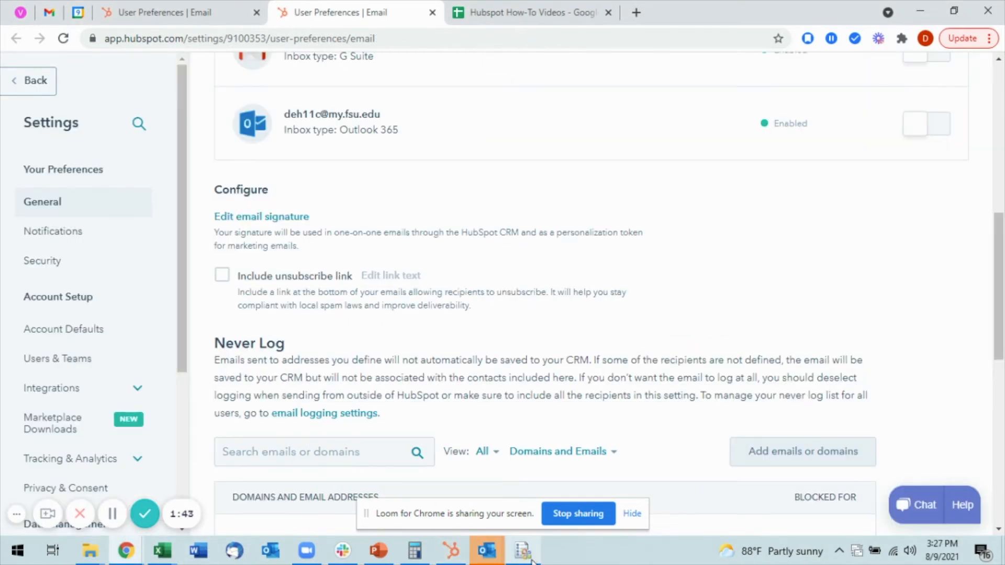
pyautogui.moveTo(531, 559)
pyautogui.click(522, 494)
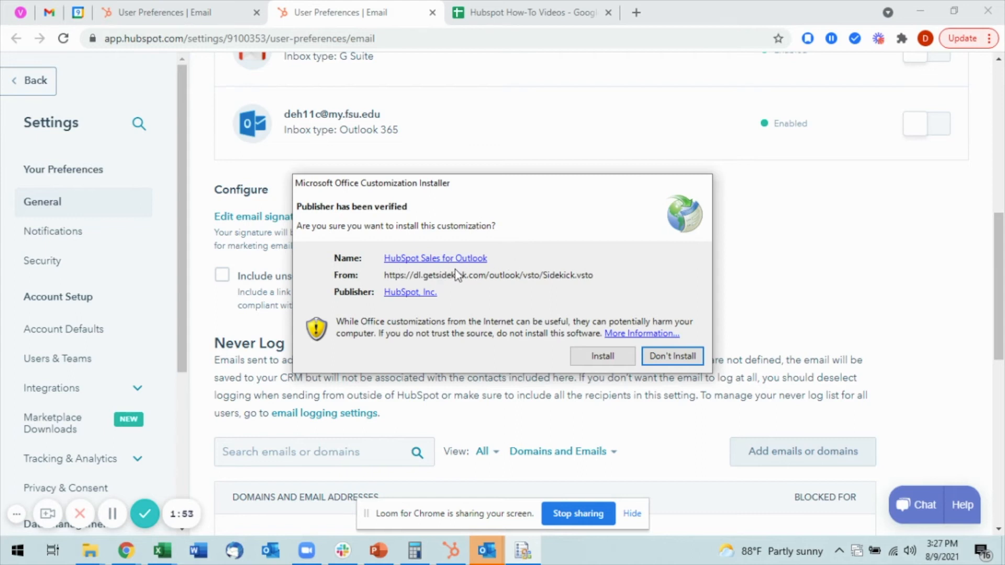
pyautogui.click(608, 362)
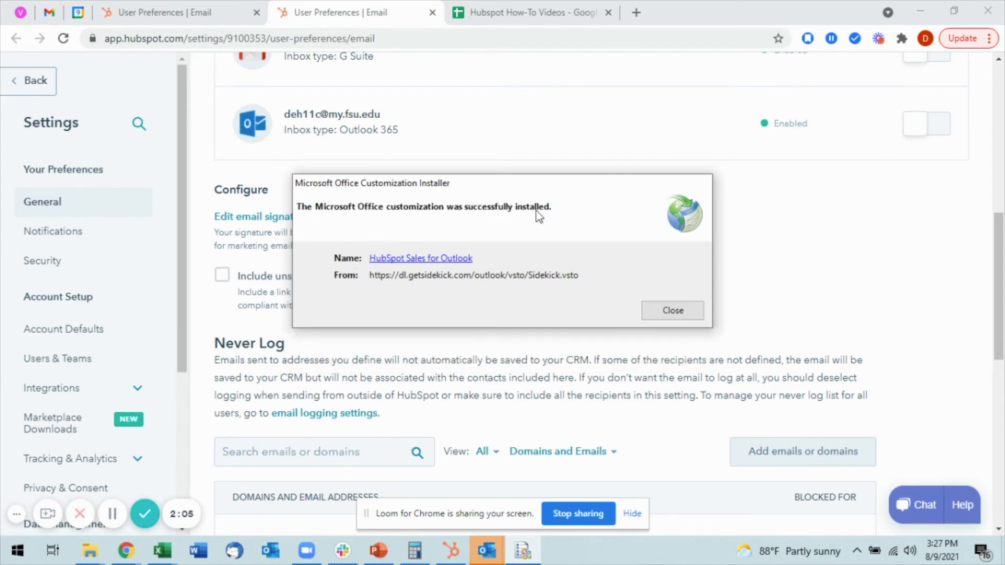
pyautogui.click(672, 310)
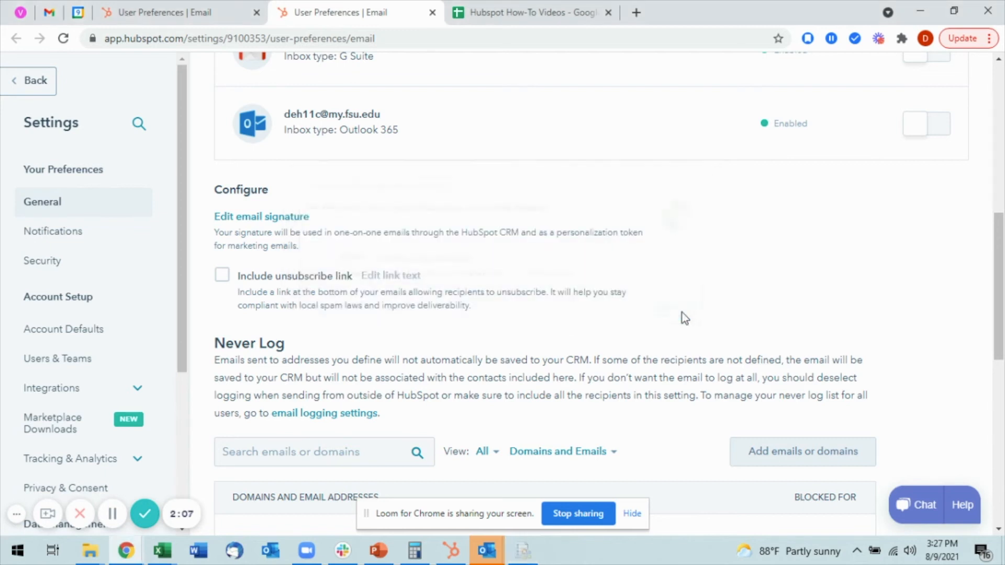
# Step: Switch to Outlook and reposition the HubSpot Sales pane
pyautogui.moveTo(487, 559)
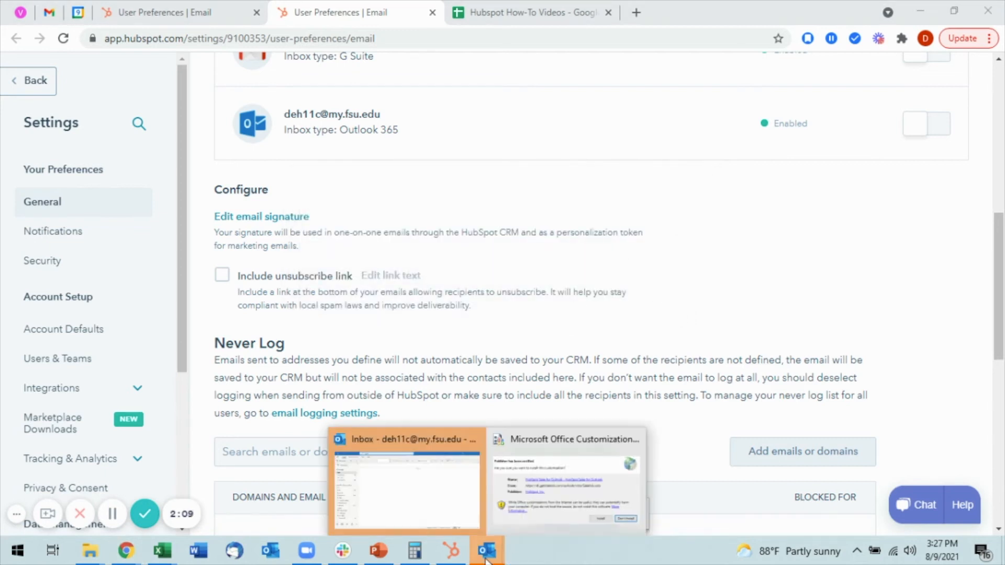
pyautogui.click(519, 485)
pyautogui.click(599, 367)
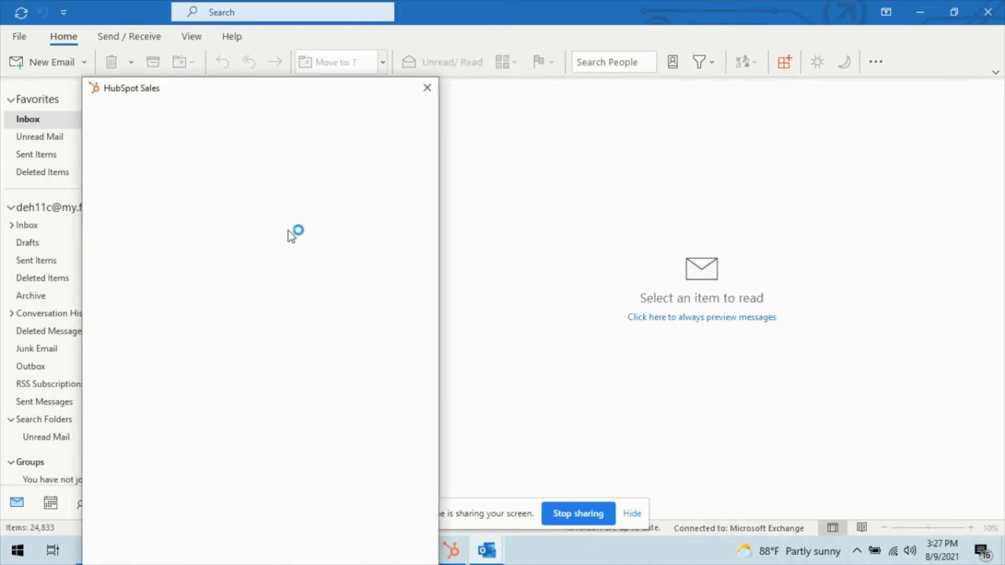
pyautogui.moveTo(234, 91); pyautogui.dragTo(246, 43)
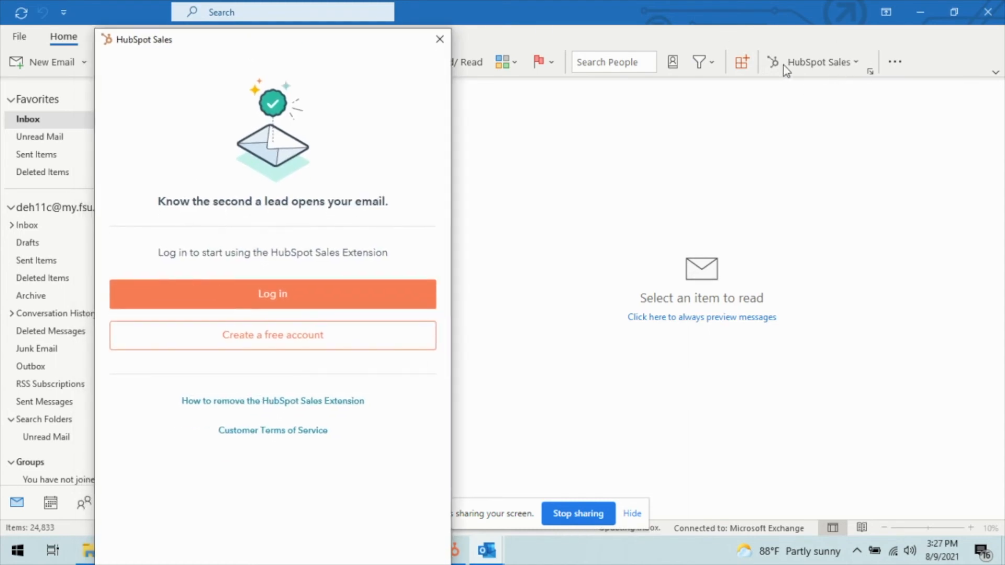
# Step: Log in to the HubSpot Sales pane with the account e-mail address and password
pyautogui.click(260, 306)
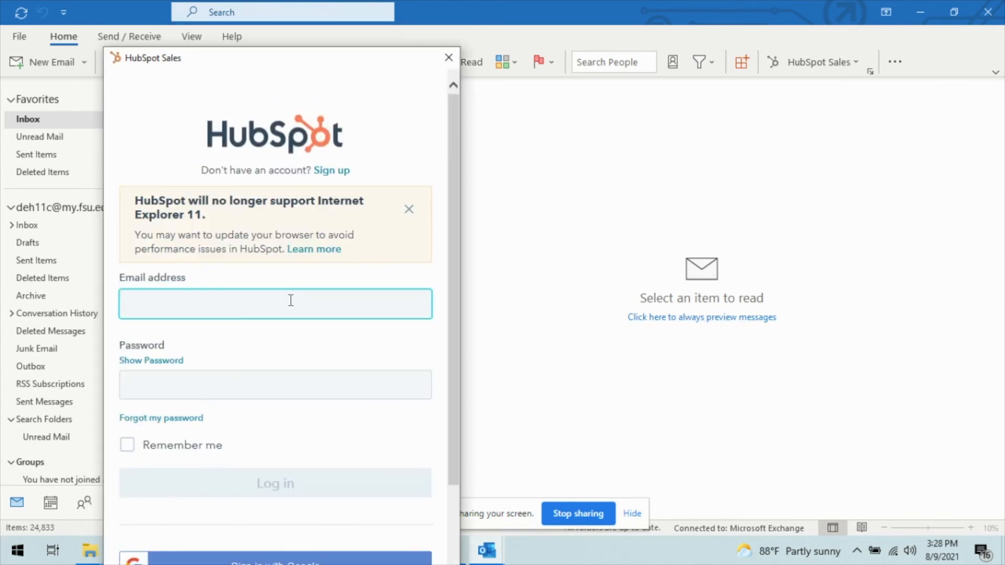
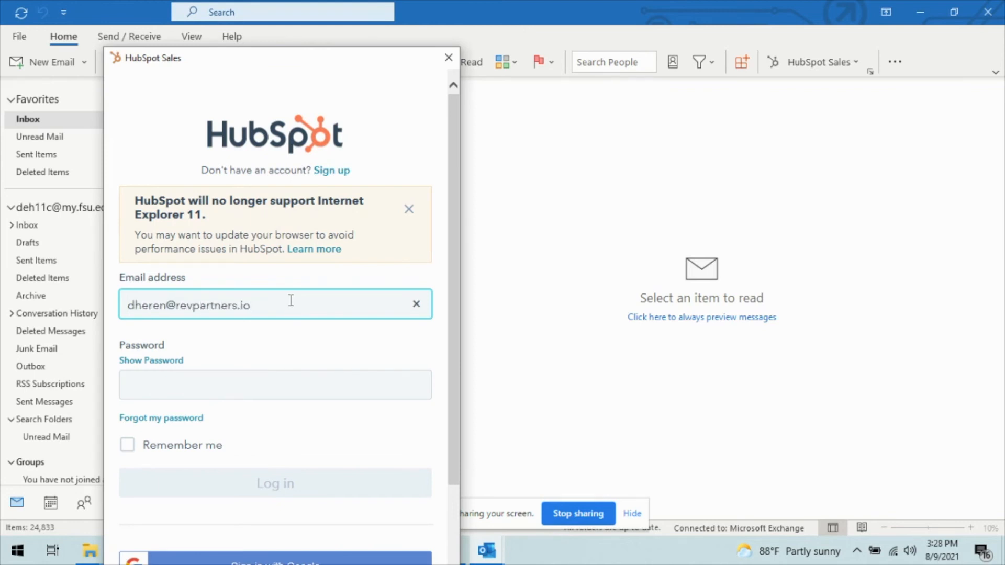
pyautogui.press('Tab')
pyautogui.write('********')
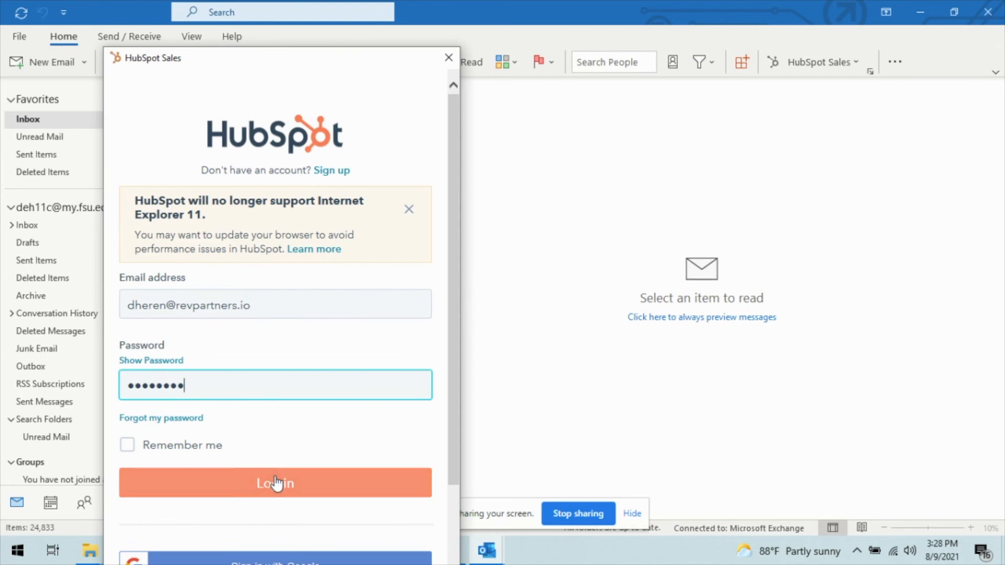
pyautogui.click(275, 483)
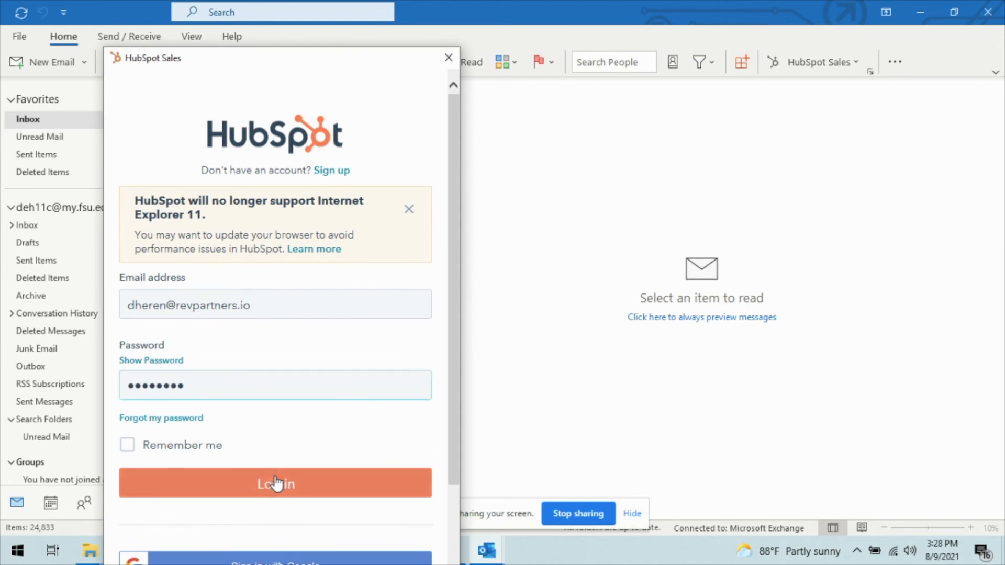
# Step: Re-enter the account password and submit the login again
pyautogui.scroll(-3, 351, 284)
pyautogui.click(312, 180)
pyautogui.click(312, 179)
pyautogui.doubleClick(284, 194)
pyautogui.write('•••••••••')
pyautogui.click(287, 373)
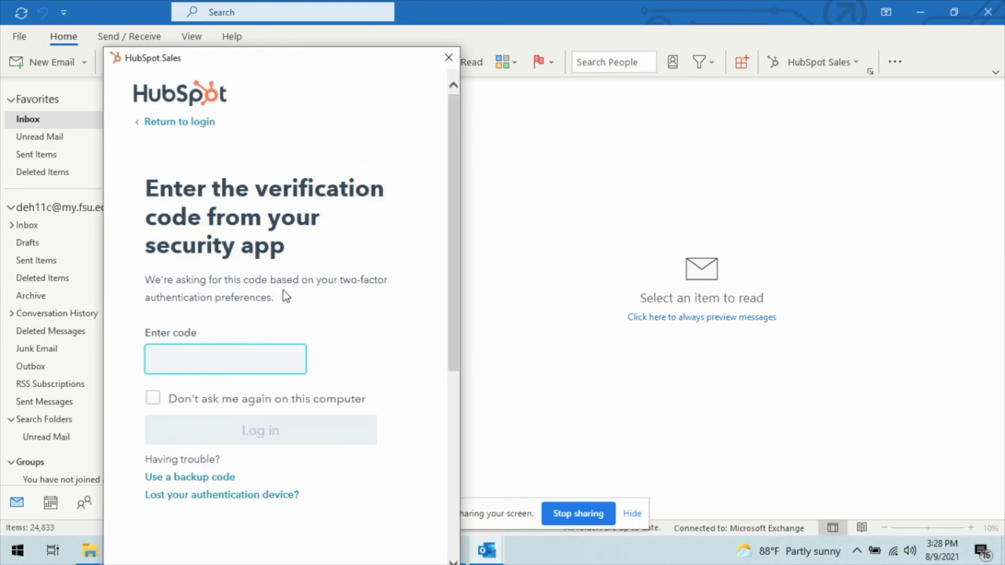
# Step: Enter the verification code from the security app and log in
pyautogui.scroll(-3, 298, 278)
pyautogui.scroll(2, 366, 216)
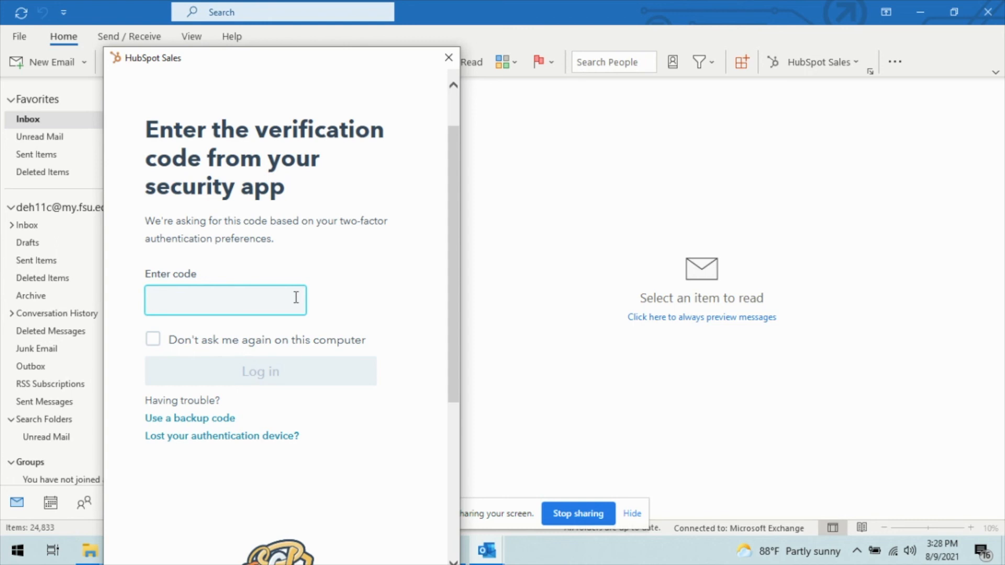
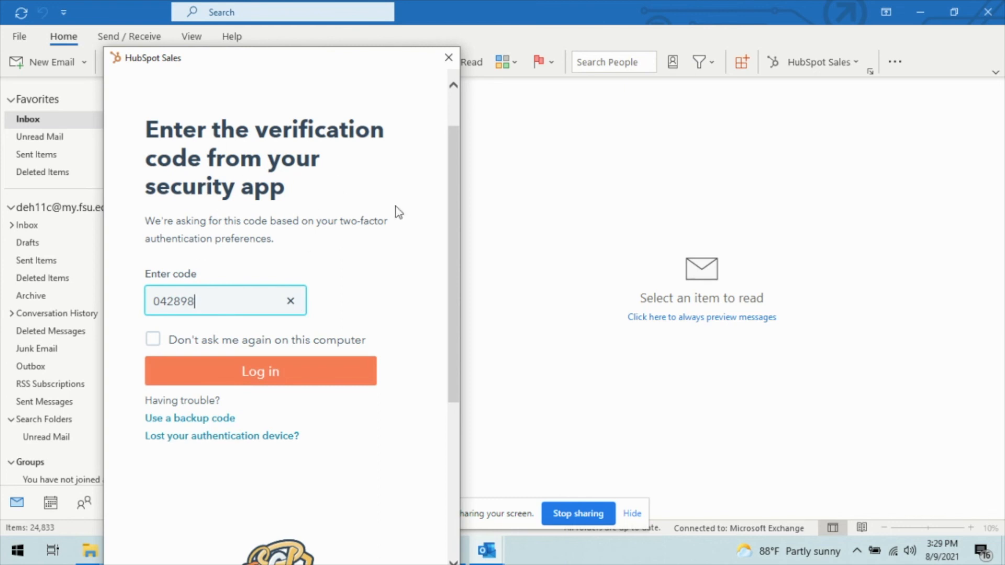
pyautogui.click(263, 372)
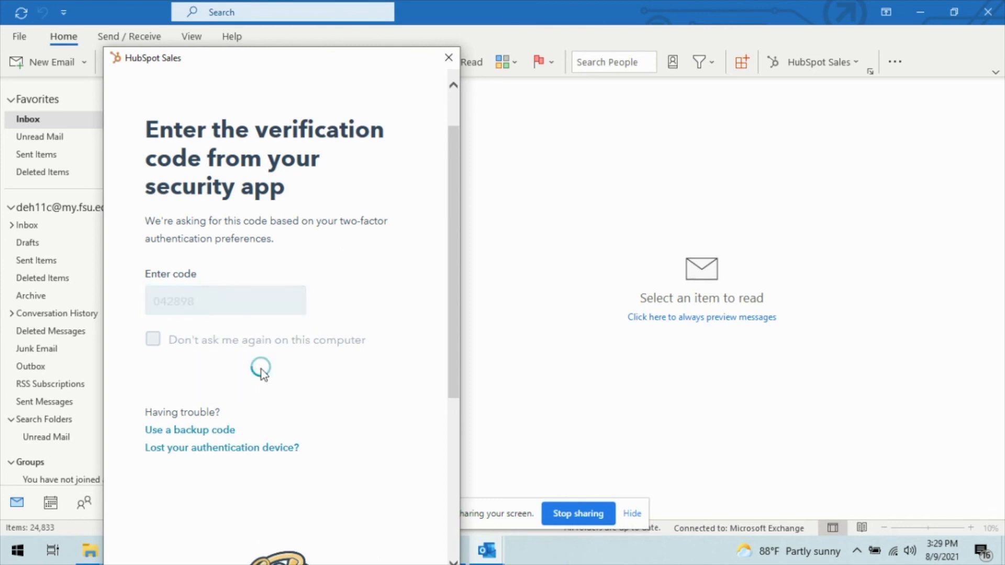